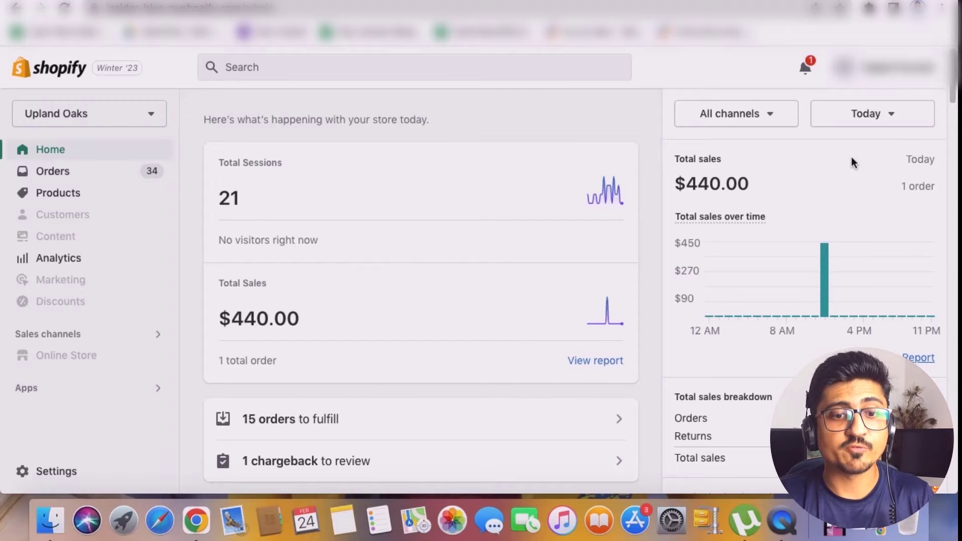
# Switch the sales overview to This month, then restore the 'How To Sell On Shopify Step By Step' YouTube playlist
pyautogui.click(860, 121)
pyautogui.click(699, 248)
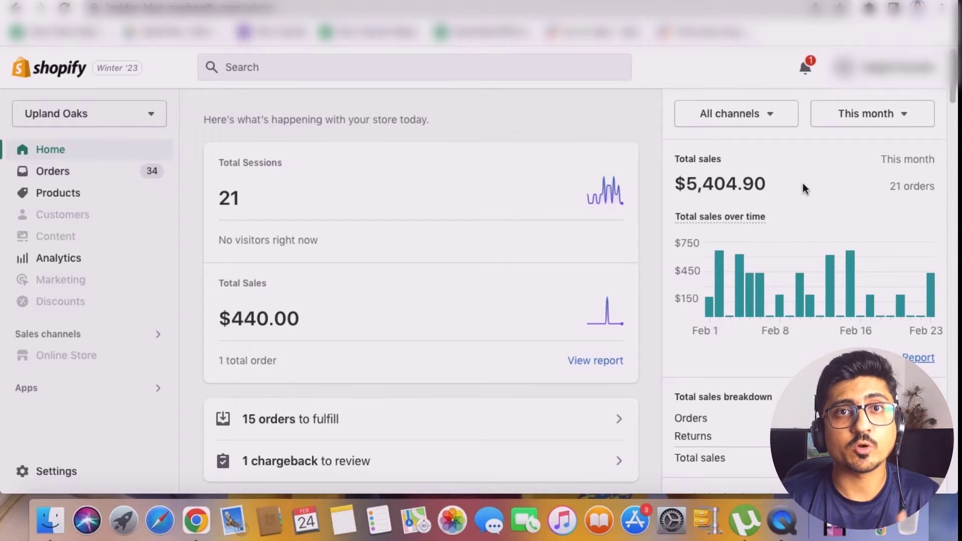
pyautogui.click(747, 522)
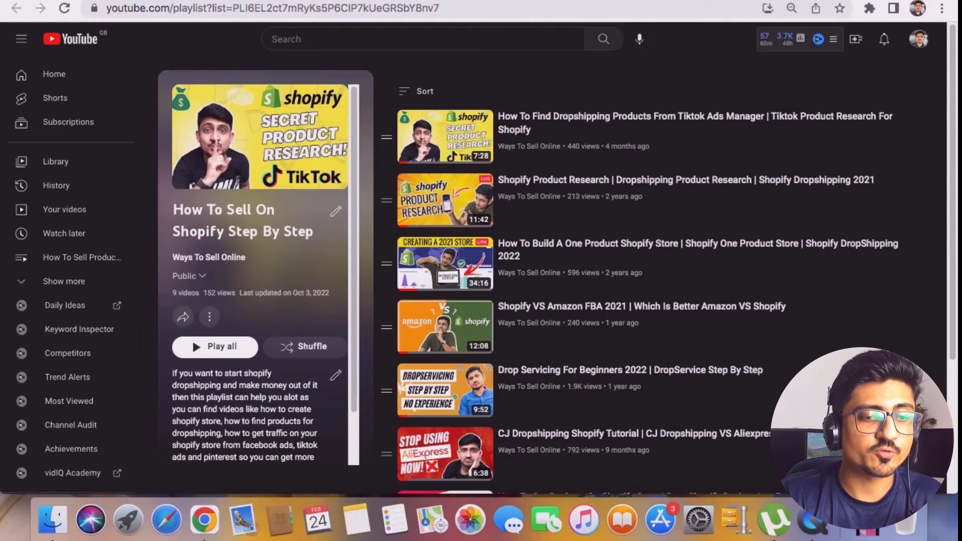
# Glance at the vidIQ channel stats summary, close it, and scroll through the playlist
pyautogui.click(766, 37)
pyautogui.click(601, 86)
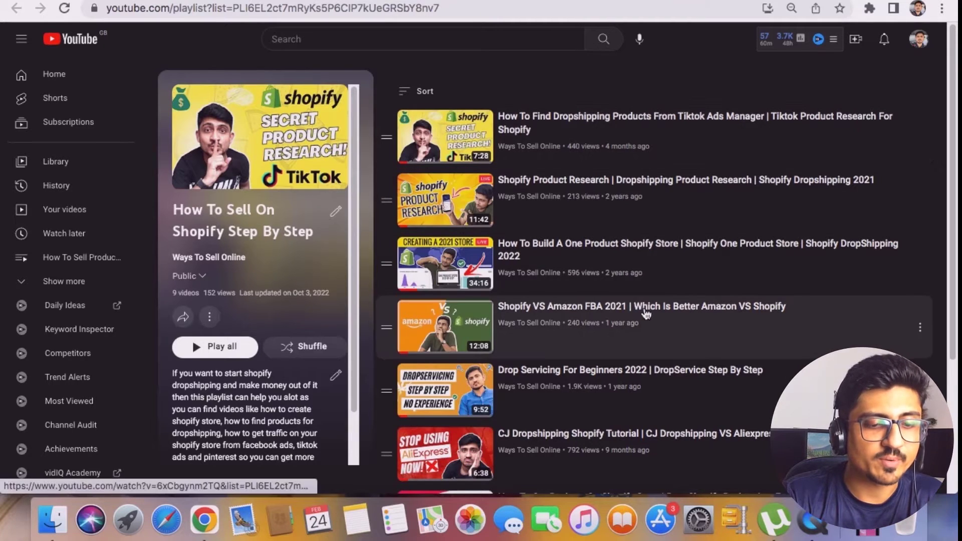
pyautogui.scroll(-4, 644, 311)
pyautogui.scroll(4, 646, 276)
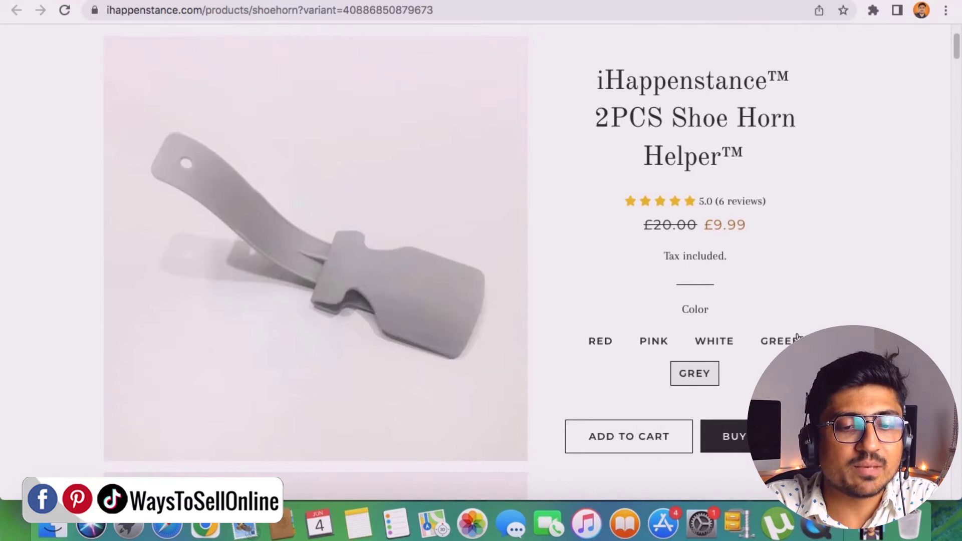
# Cycle the shoe horn through GREEN, WHITE and PINK, then highlight the £20.00 struck-through and £9.99 prices
pyautogui.click(780, 345)
pyautogui.click(718, 342)
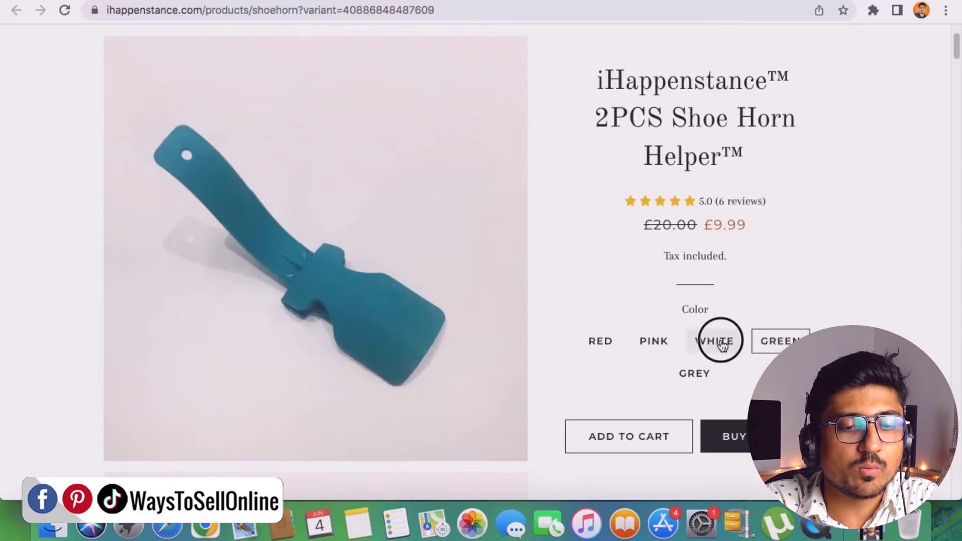
pyautogui.click(637, 344)
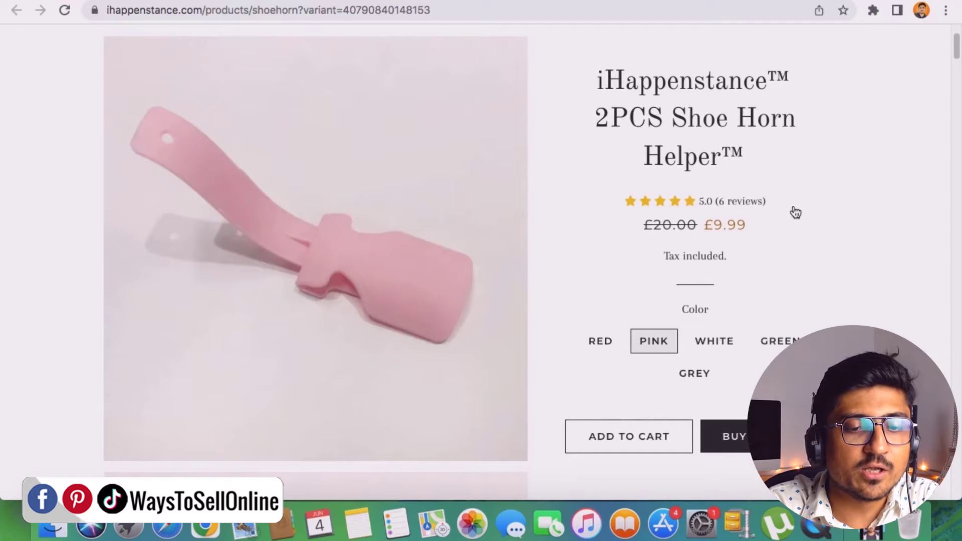
pyautogui.scroll(5, 796, 211)
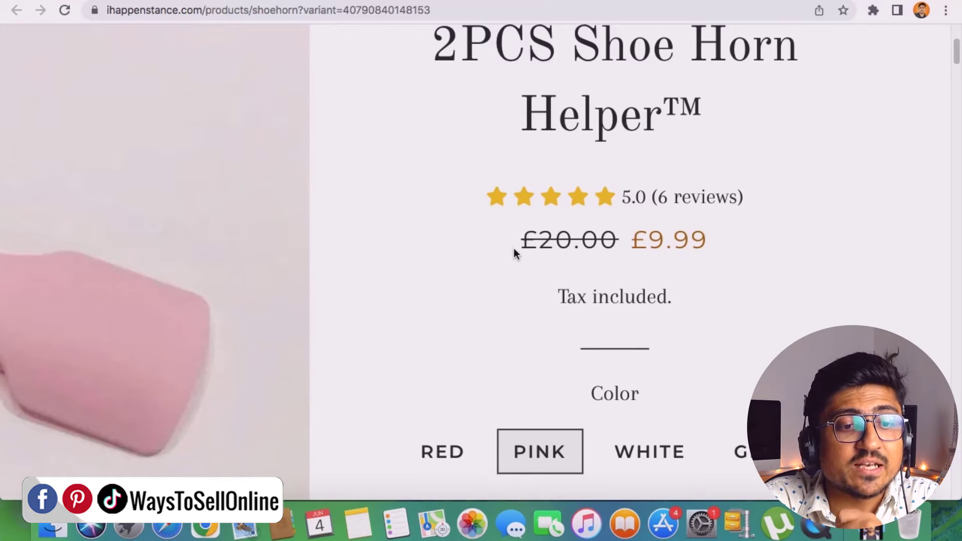
pyautogui.moveTo(516, 244); pyautogui.dragTo(705, 240)
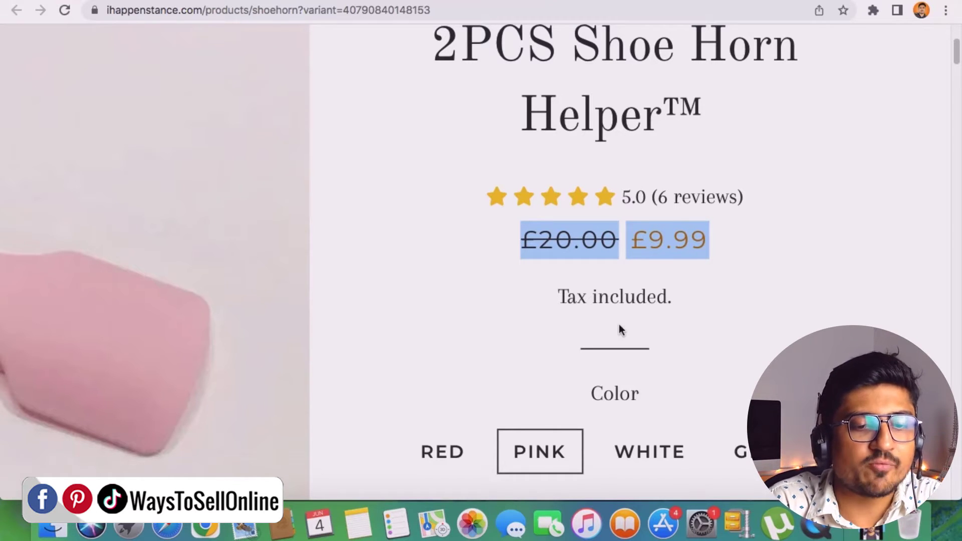
pyautogui.scroll(-5, 620, 329)
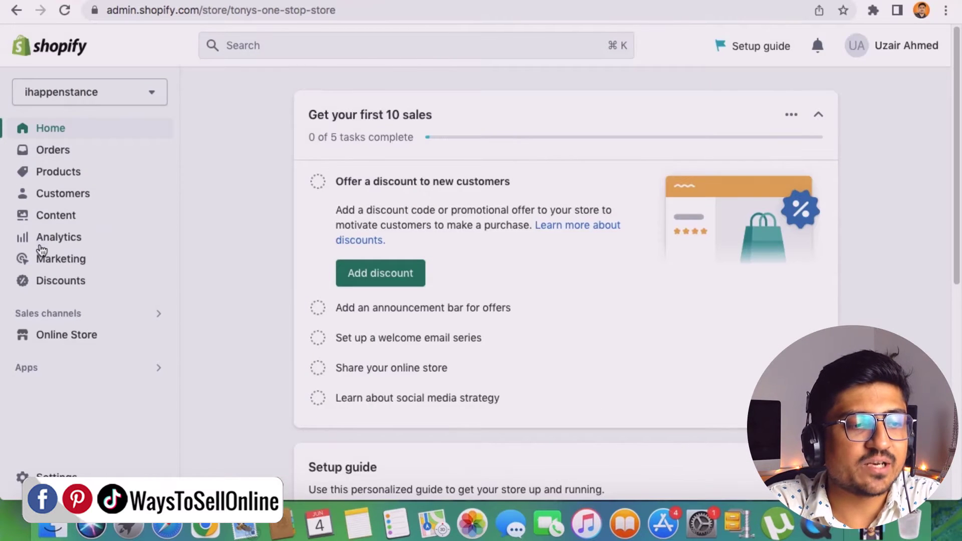
# Open the Electric Foot Grinding Tool from Products and scroll down to its Pricing section
pyautogui.click(71, 174)
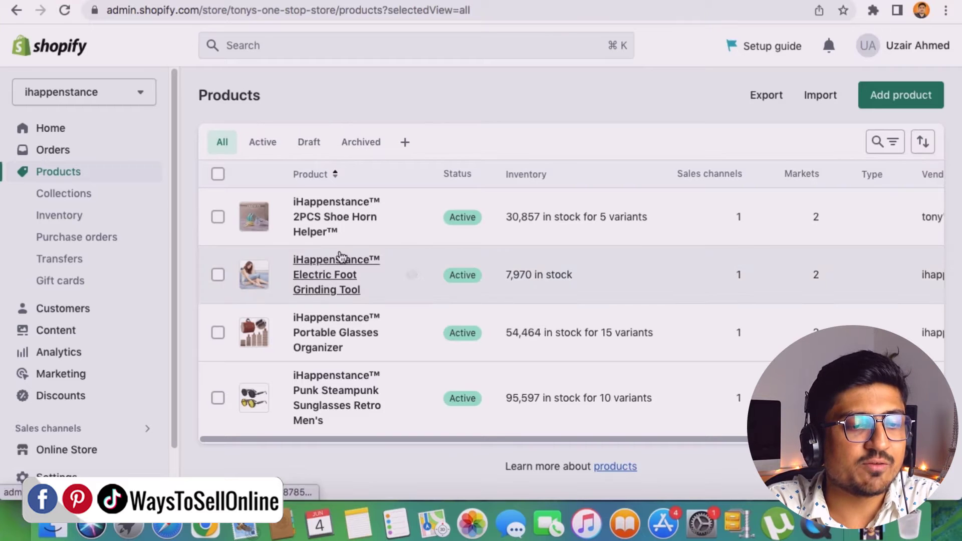
pyautogui.click(350, 279)
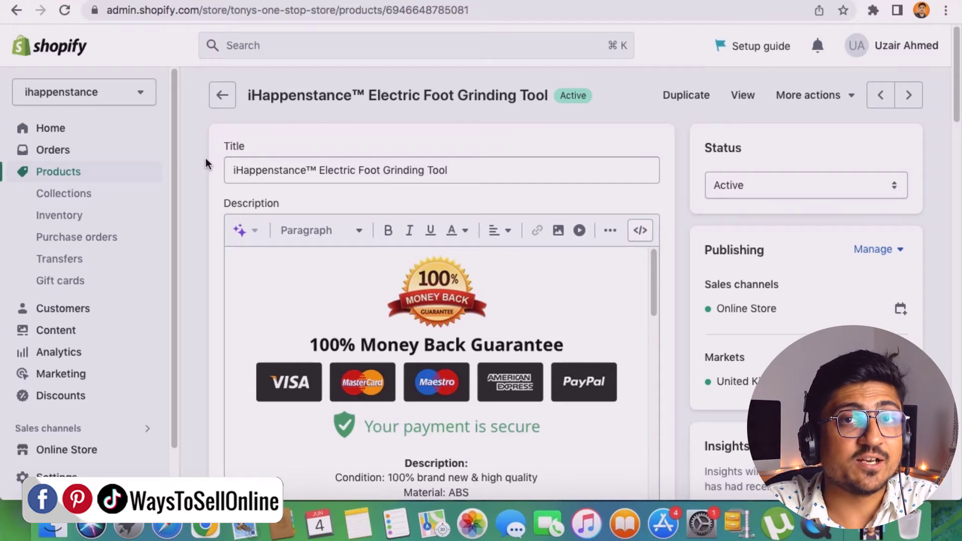
pyautogui.click(462, 168)
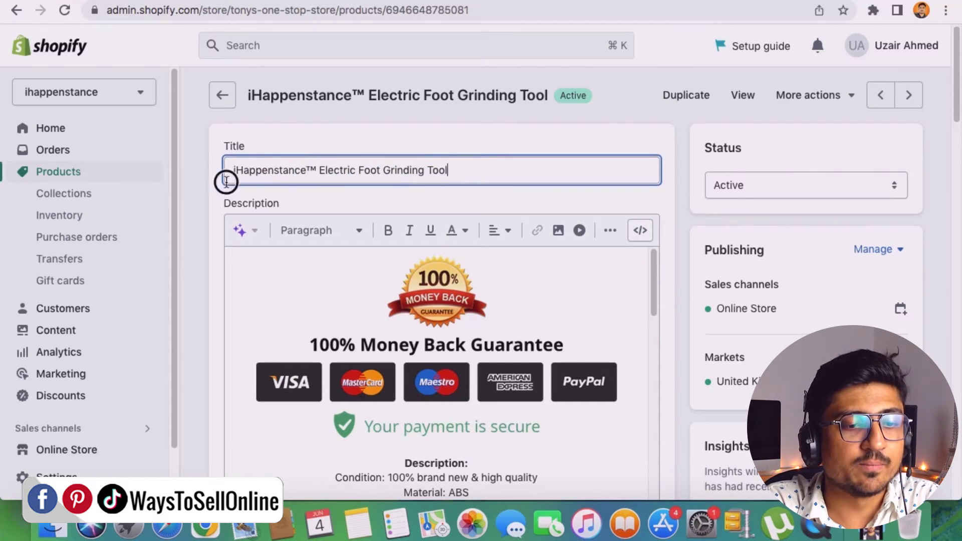
pyautogui.scroll(-15, 590, 351)
pyautogui.scroll(-20, 591, 339)
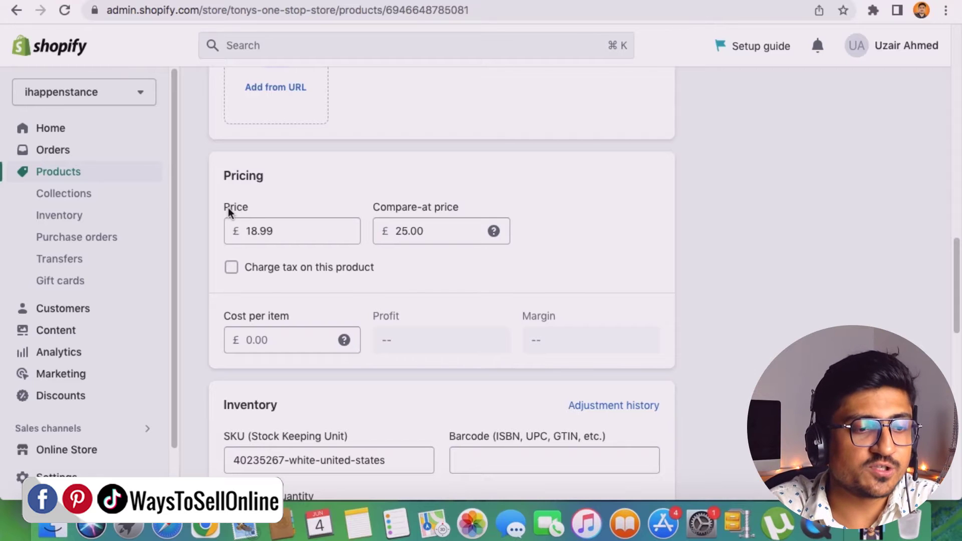
# Zero out the compare-at price, then re-enter it as 25.00 beside the 18.99 price
pyautogui.scroll(5, 227, 208)
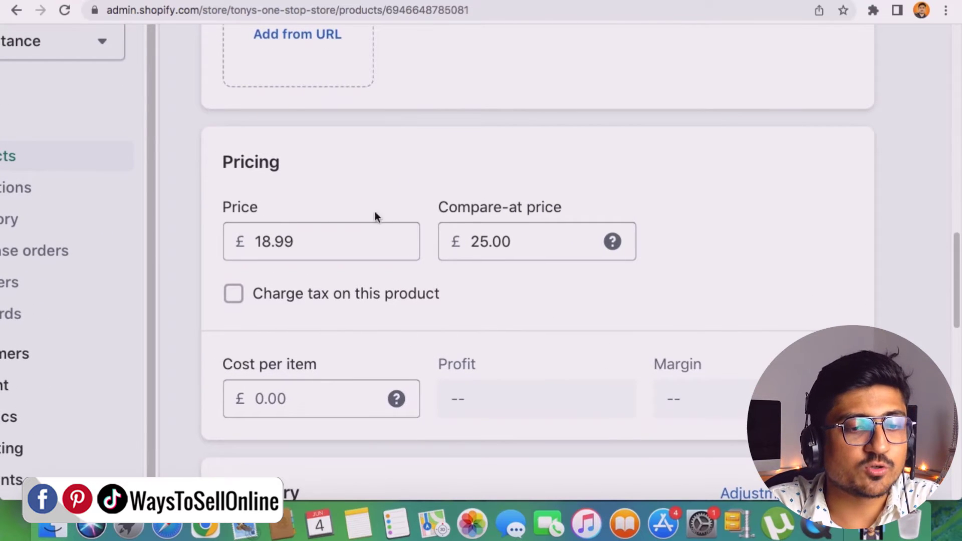
pyautogui.click(450, 210)
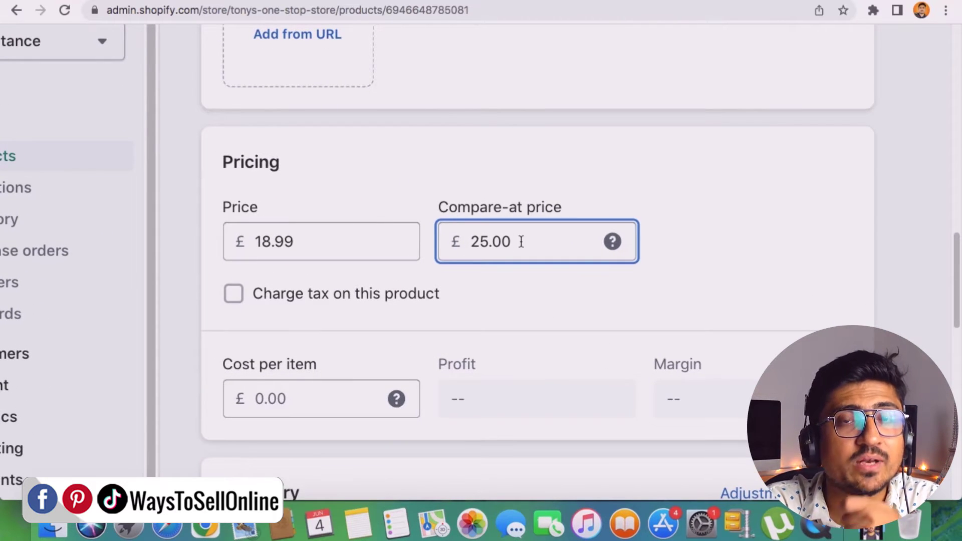
pyautogui.doubleClick(481, 242)
pyautogui.write('0')
pyautogui.click(490, 171)
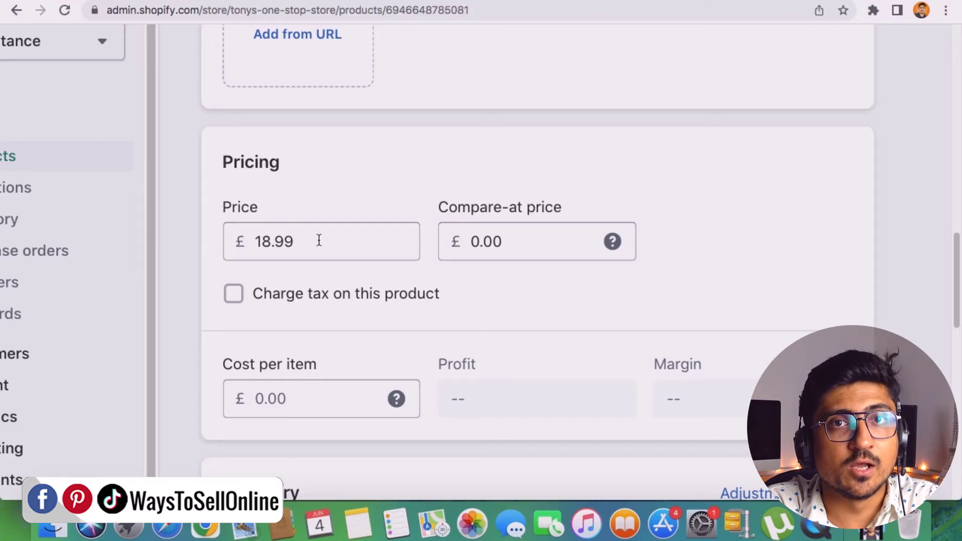
pyautogui.click(490, 242)
pyautogui.write('25')
pyautogui.click(783, 195)
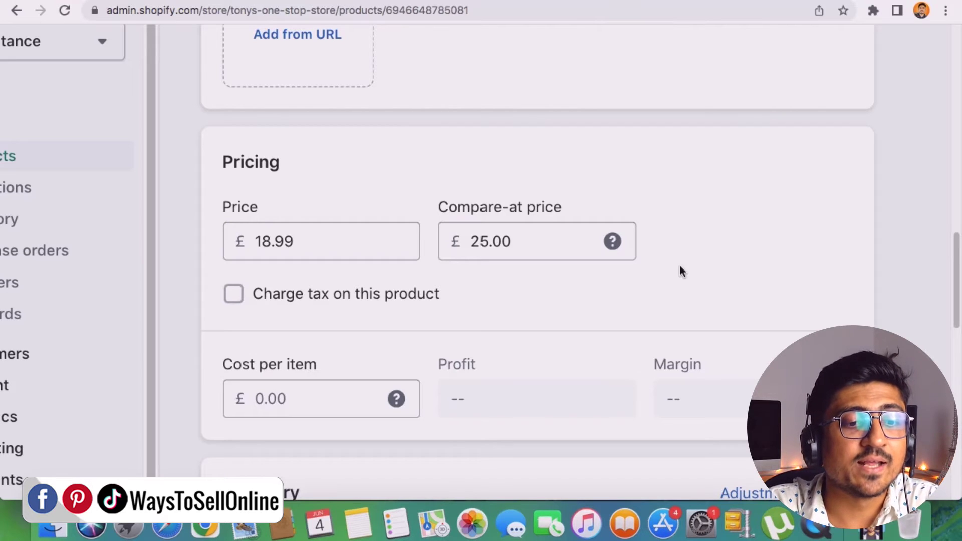
# Highlight the 25.00 compare-at and 18.99 selling prices, then reset the page to normal zoom
pyautogui.moveTo(526, 243); pyautogui.dragTo(470, 243)
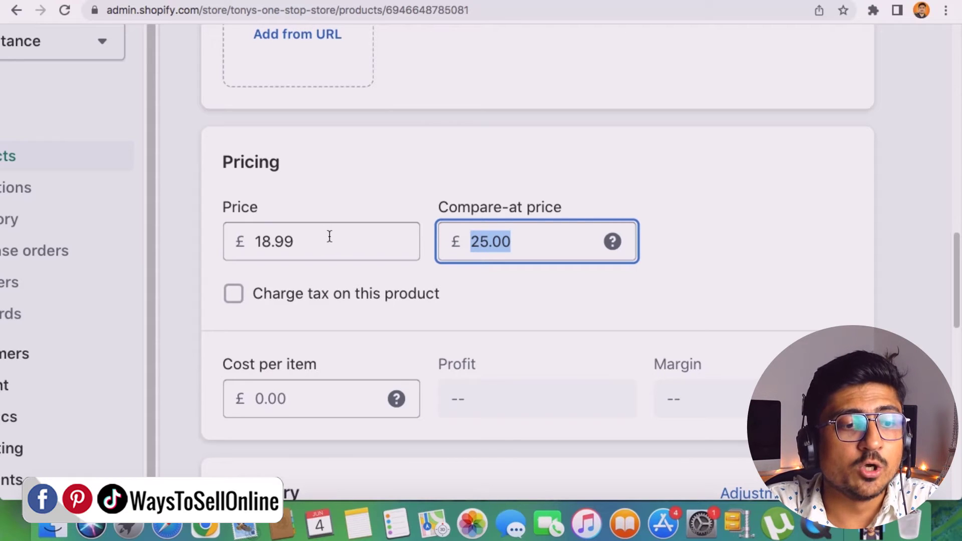
pyautogui.moveTo(303, 241); pyautogui.dragTo(251, 243)
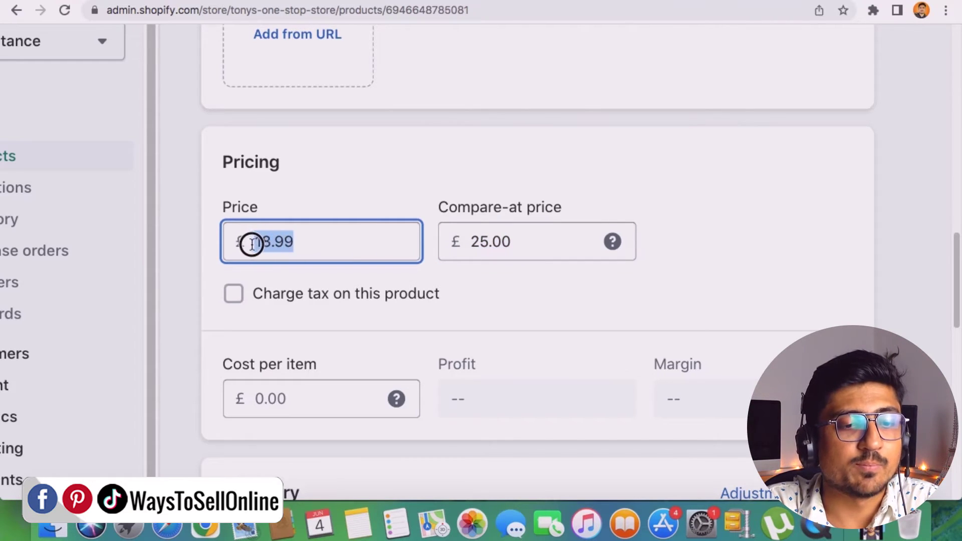
pyautogui.click(723, 230)
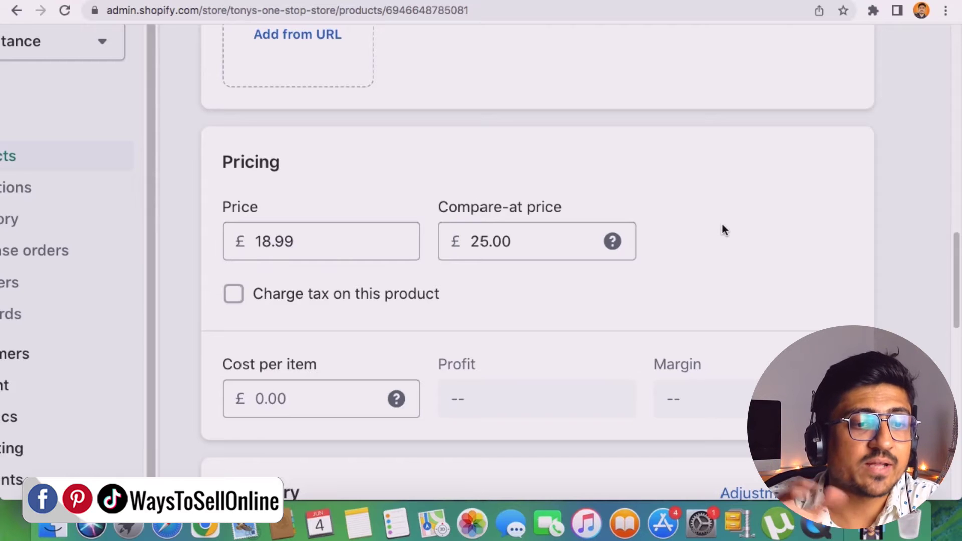
pyautogui.press('super+0')
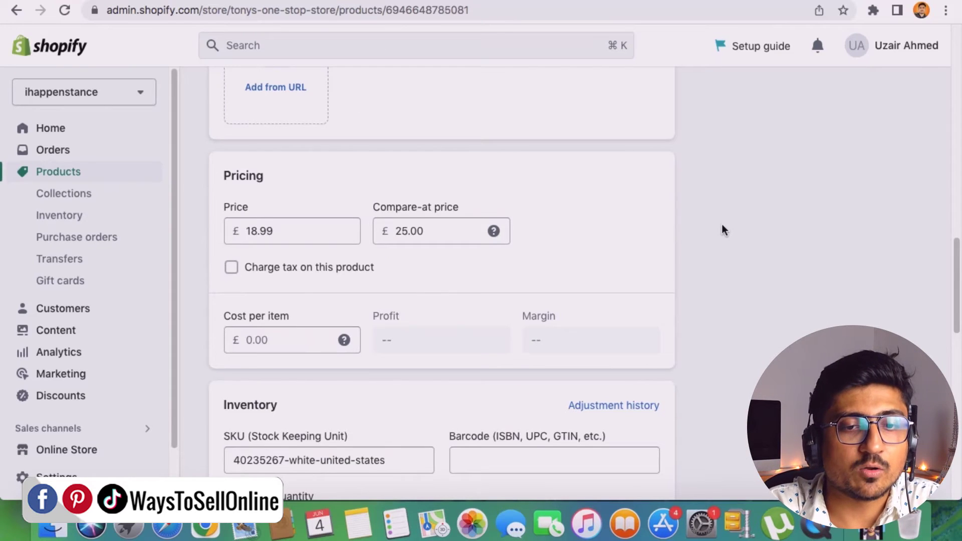
pyautogui.scroll(10, 725, 228)
pyautogui.scroll(3, 729, 227)
# View the grinding tool on the storefront, zoom in on £25.00 struck through beside £18.99, and return to Products
pyautogui.click(747, 97)
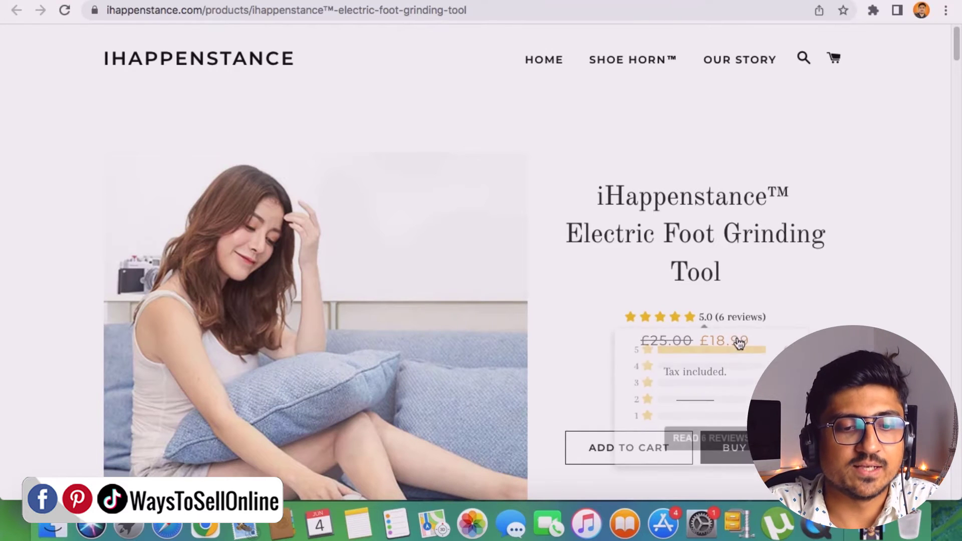
pyautogui.scroll(-2, 842, 228)
pyautogui.press('super+equal')
pyautogui.press('super+equal')
pyautogui.press('super+equal')
pyautogui.press('super+equal')
pyautogui.press('super+equal')
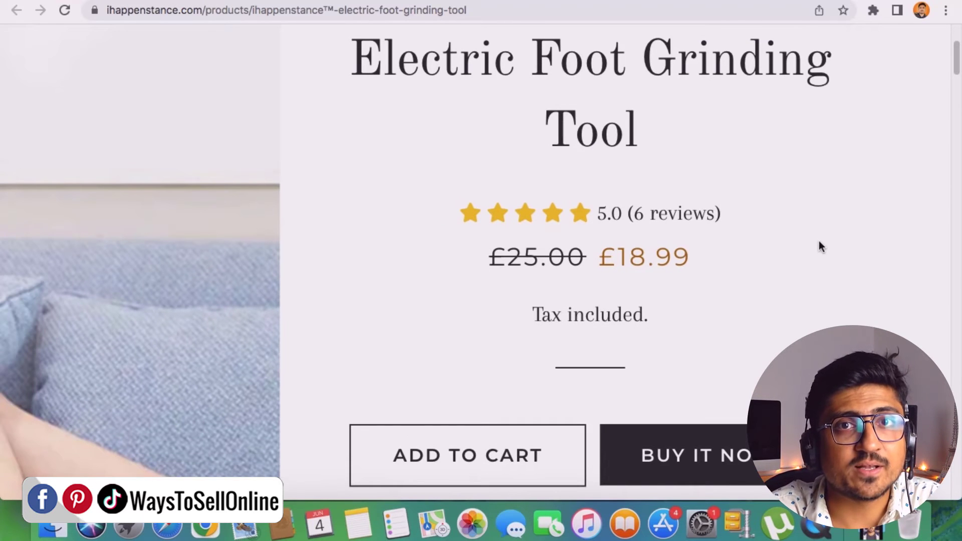
pyautogui.press('super+0')
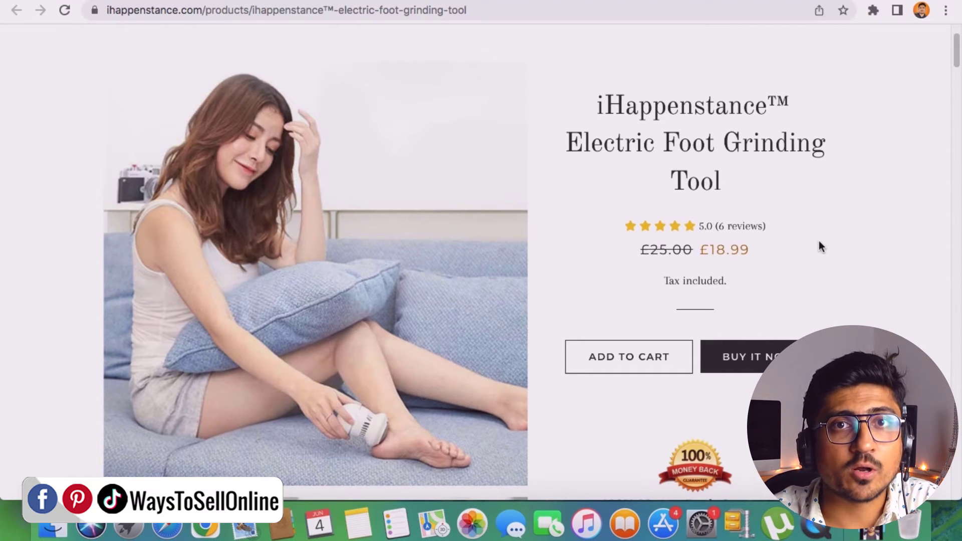
pyautogui.press('super+w')
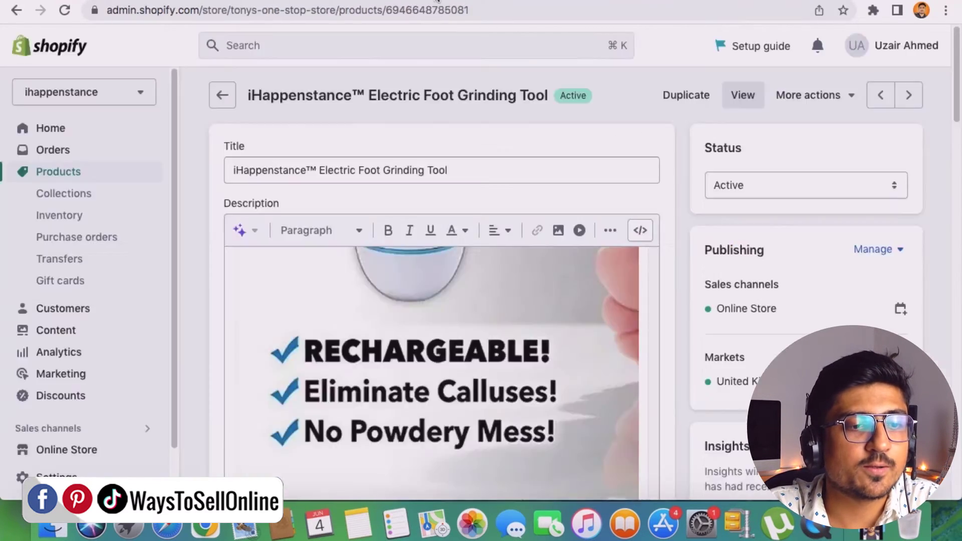
pyautogui.click(17, 10)
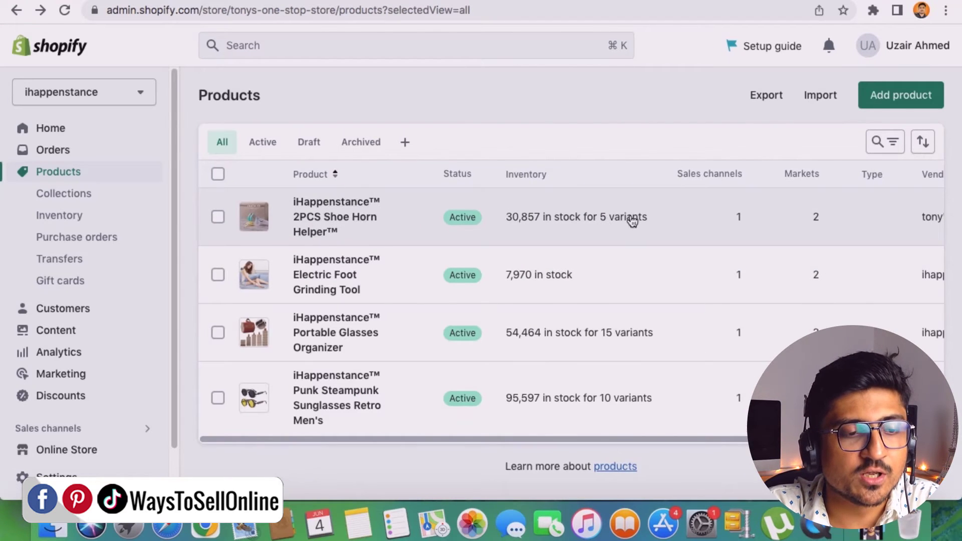
# Open 2PCS Shoe Horn Helper, scroll to its colour variants and tick Red and Pink
pyautogui.click(319, 217)
pyautogui.scroll(-15, 683, 281)
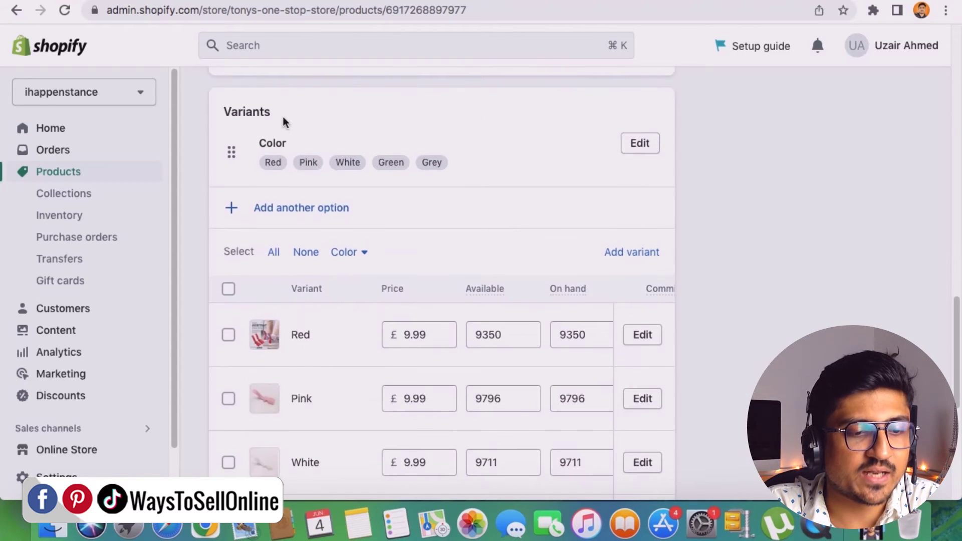
pyautogui.scroll(-3, 206, 206)
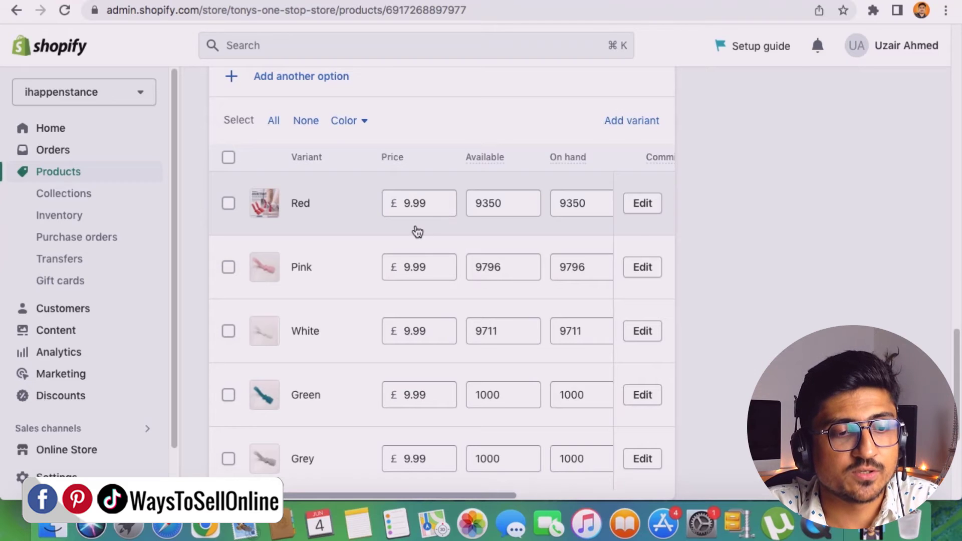
pyautogui.scroll(1, 734, 246)
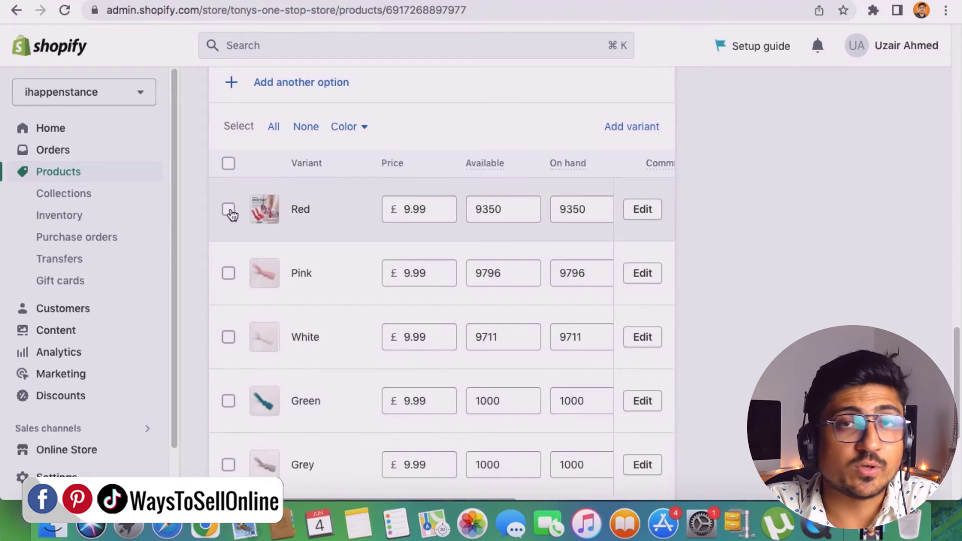
pyautogui.click(228, 210)
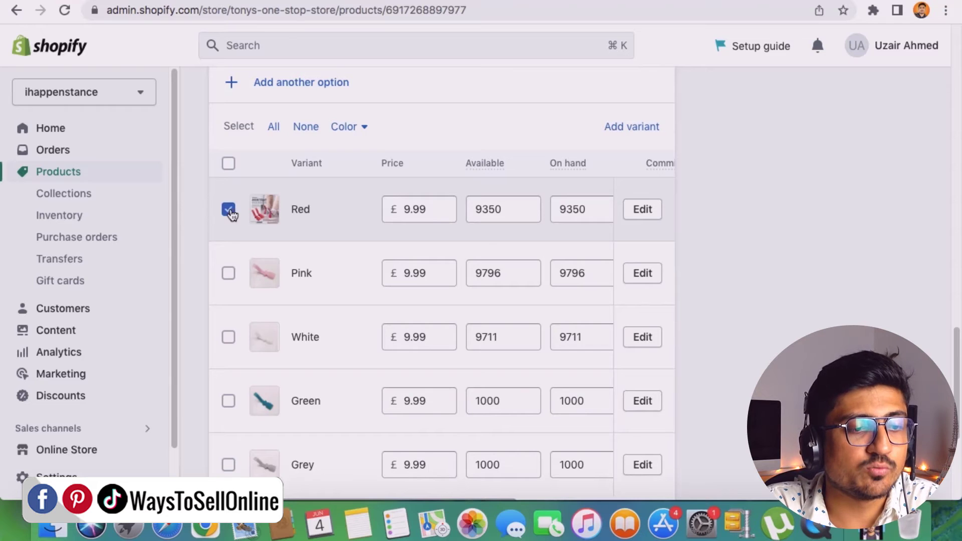
pyautogui.click(229, 273)
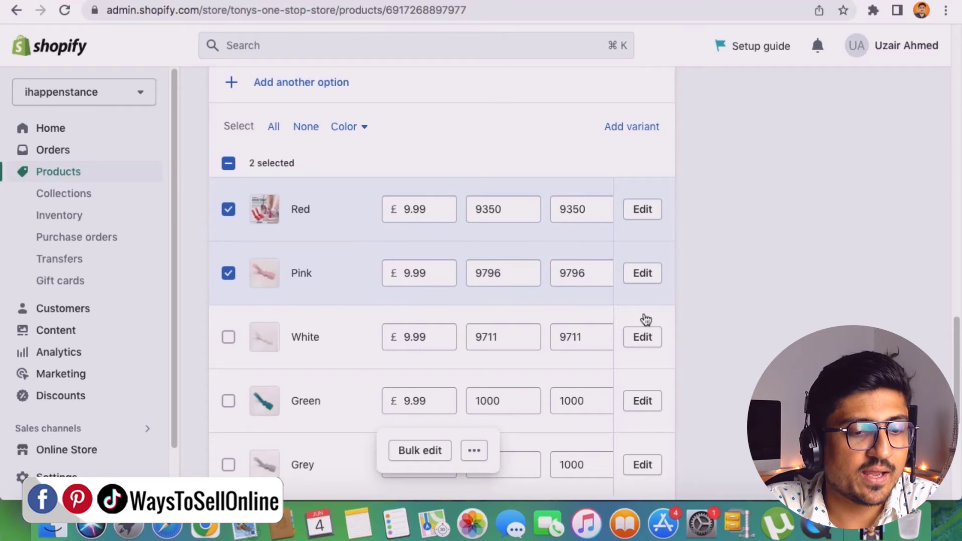
# Bulk edit the Red and Pink variants with a Compare-at price column added, showing 20.00 each
pyautogui.click(415, 451)
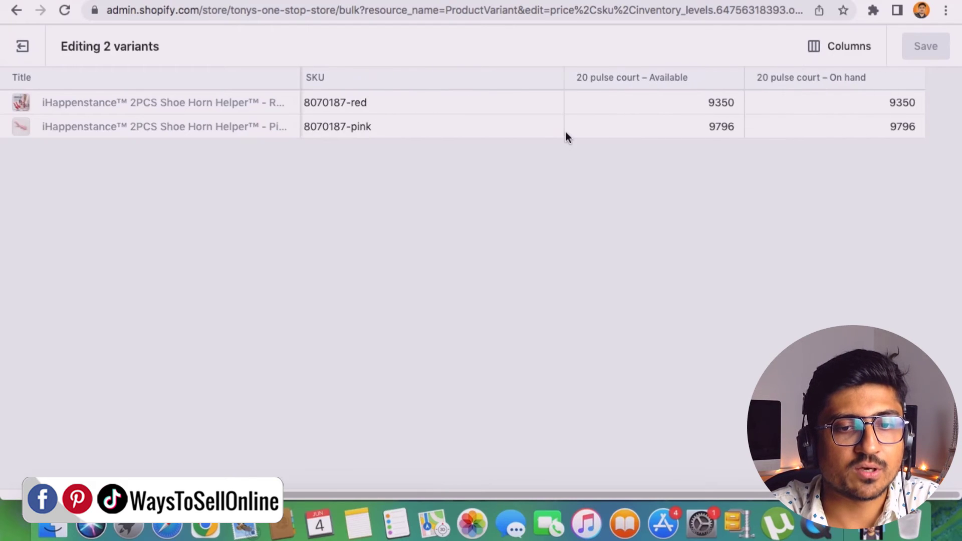
pyautogui.click(836, 50)
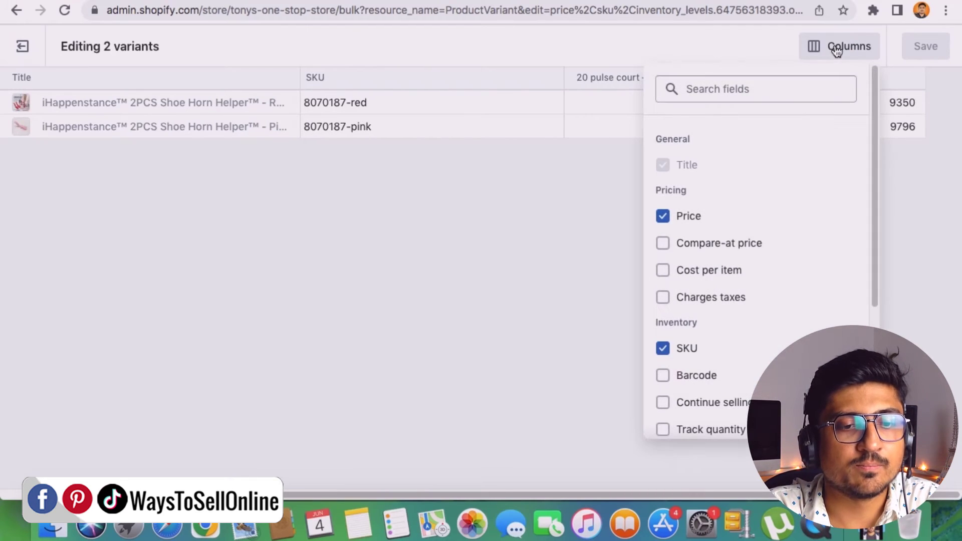
pyautogui.click(664, 244)
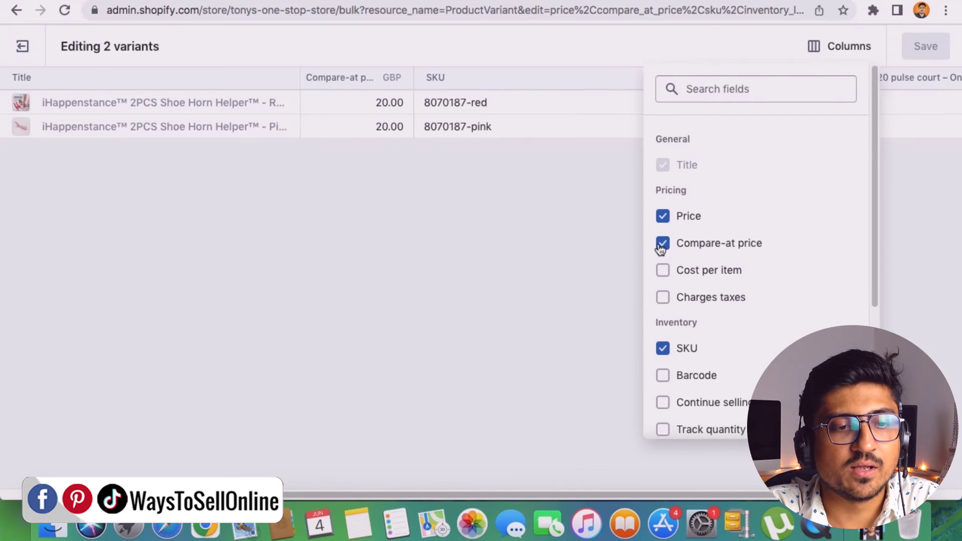
pyautogui.click(570, 235)
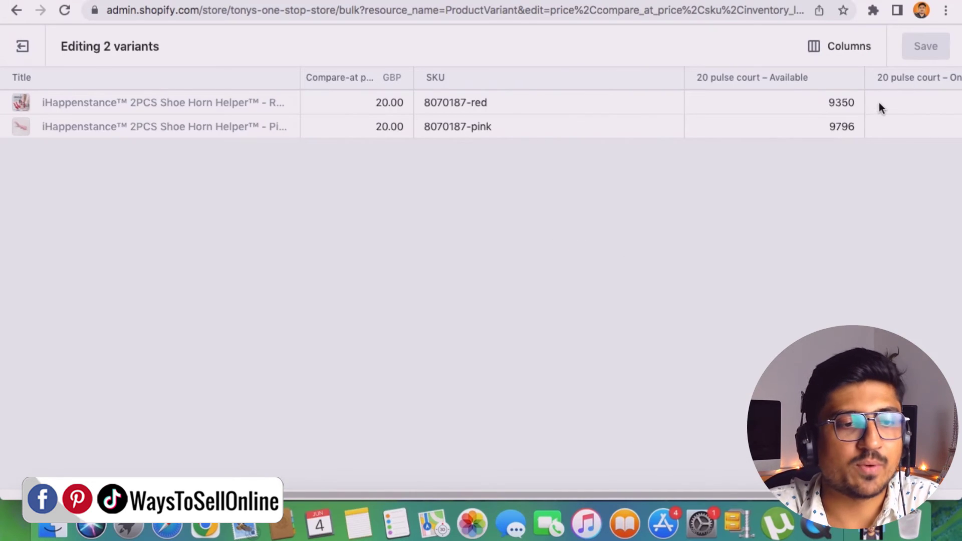